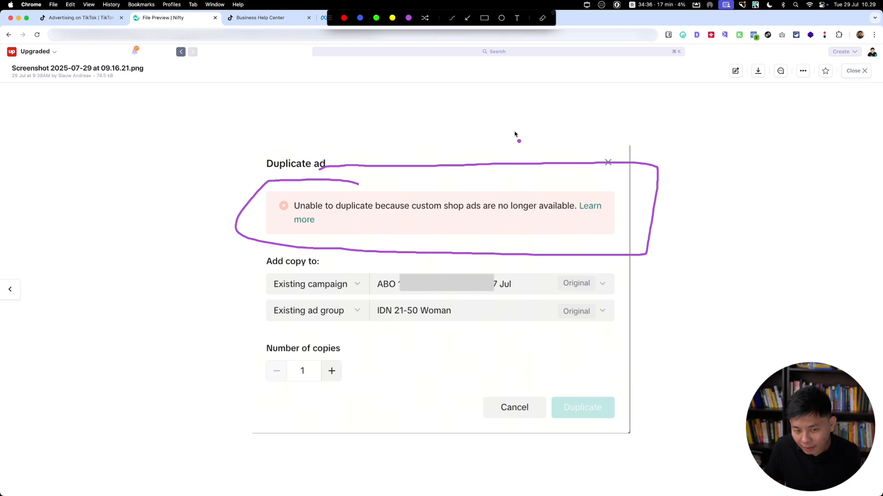
# Step: Switch to the GMV Max migration help article and mark its passages on the July 2025 change to TikTok Shop Ads
pyautogui.press('Escape')
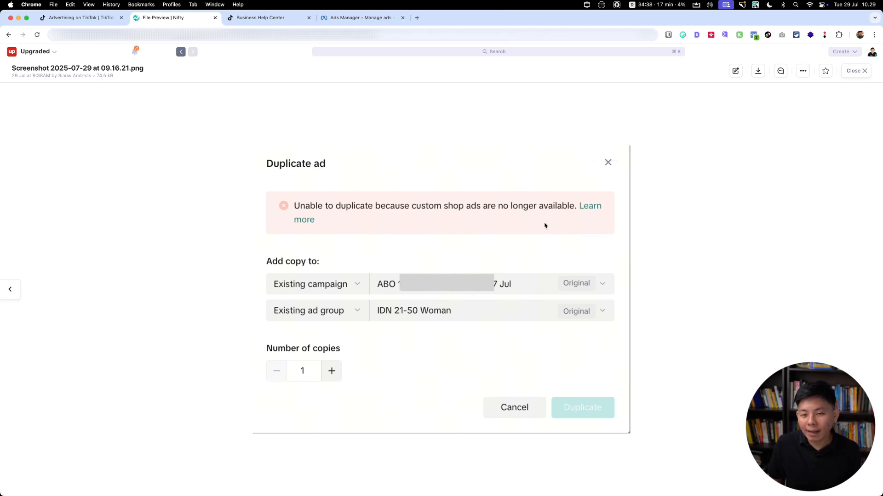
pyautogui.click(266, 20)
pyautogui.press('super+shift+a')
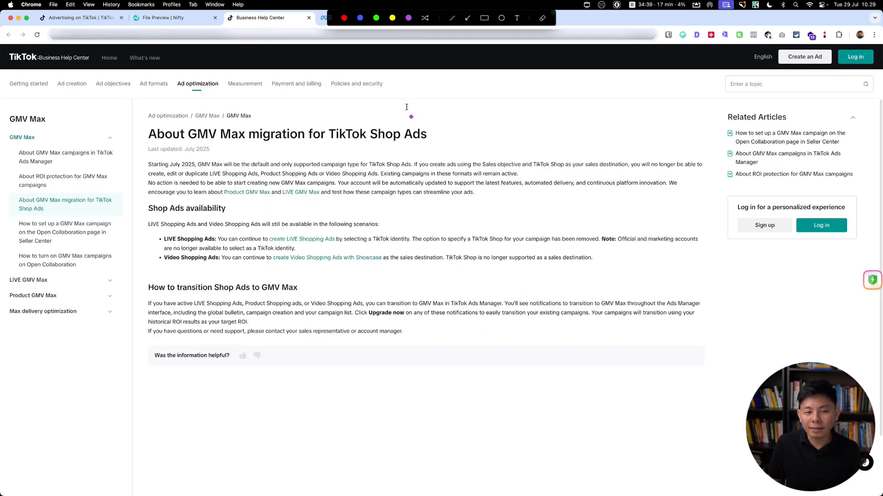
pyautogui.moveTo(433, 106)
pyautogui.mouseDown()
pyautogui.moveTo(150, 100)
pyautogui.moveTo(122, 177)
pyautogui.moveTo(120, 377)
pyautogui.moveTo(341, 398)
pyautogui.moveTo(726, 387)
pyautogui.moveTo(736, 138)
pyautogui.moveTo(607, 100)
pyautogui.moveTo(373, 101)
pyautogui.mouseUp()
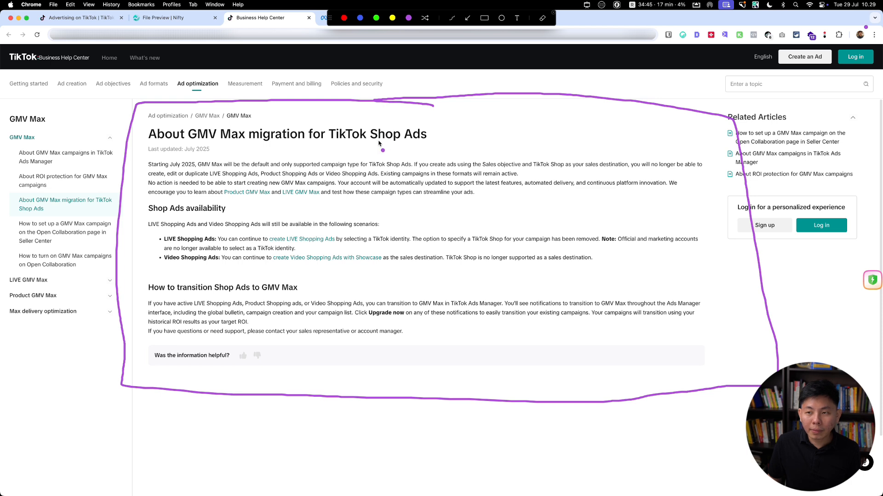
pyautogui.moveTo(156, 171); pyautogui.dragTo(199, 170)
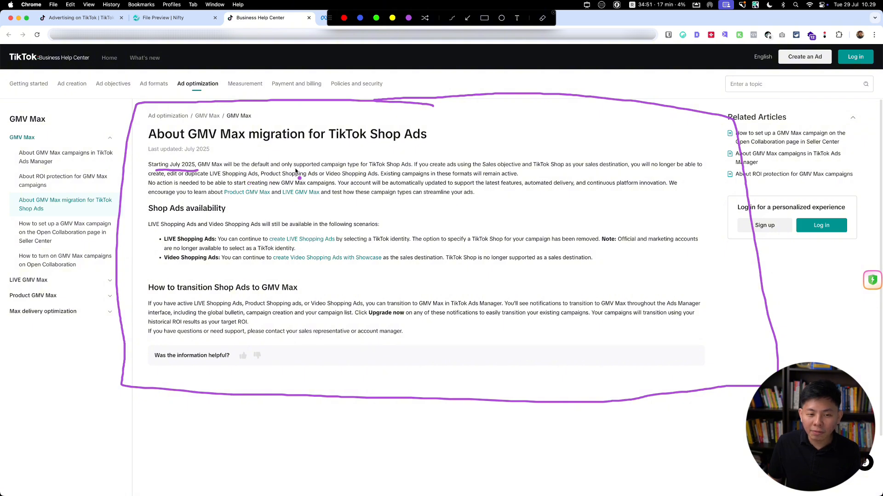
pyautogui.moveTo(286, 170); pyautogui.dragTo(414, 169)
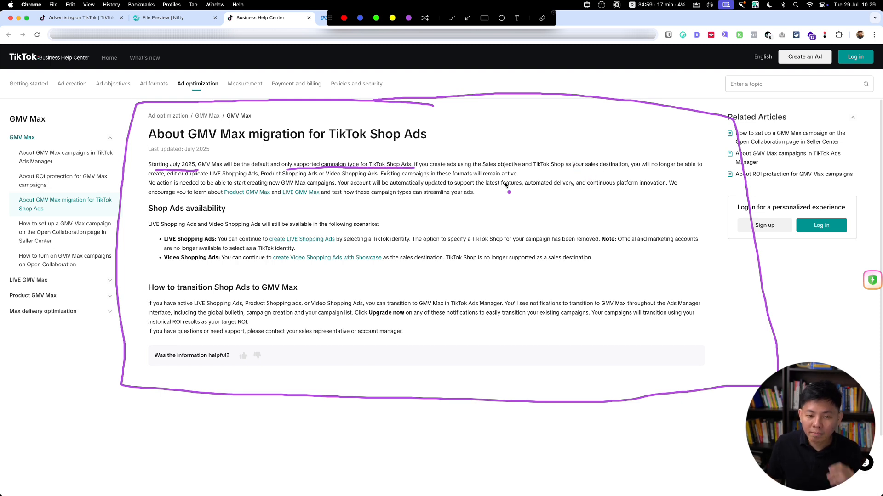
pyautogui.moveTo(491, 170); pyautogui.dragTo(700, 172)
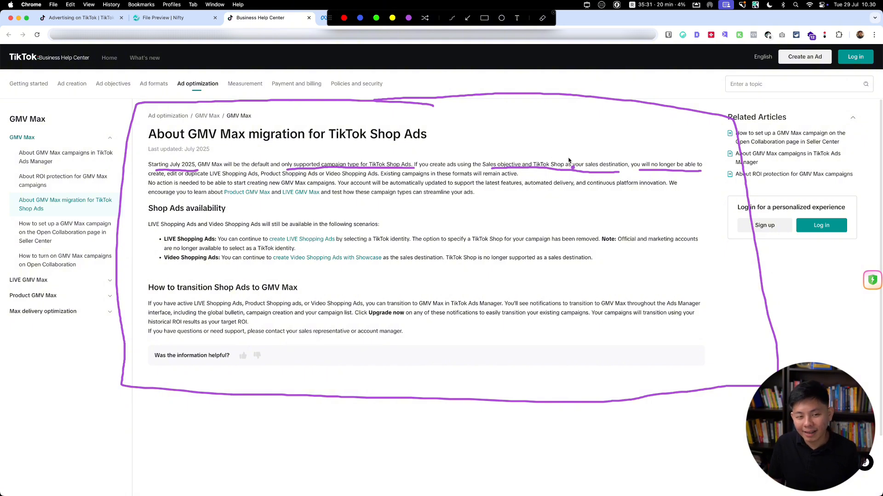
pyautogui.moveTo(214, 118)
pyautogui.mouseDown()
pyautogui.moveTo(136, 133)
pyautogui.moveTo(154, 147)
pyautogui.moveTo(230, 146)
pyautogui.moveTo(249, 131)
pyautogui.moveTo(199, 118)
pyautogui.mouseUp()
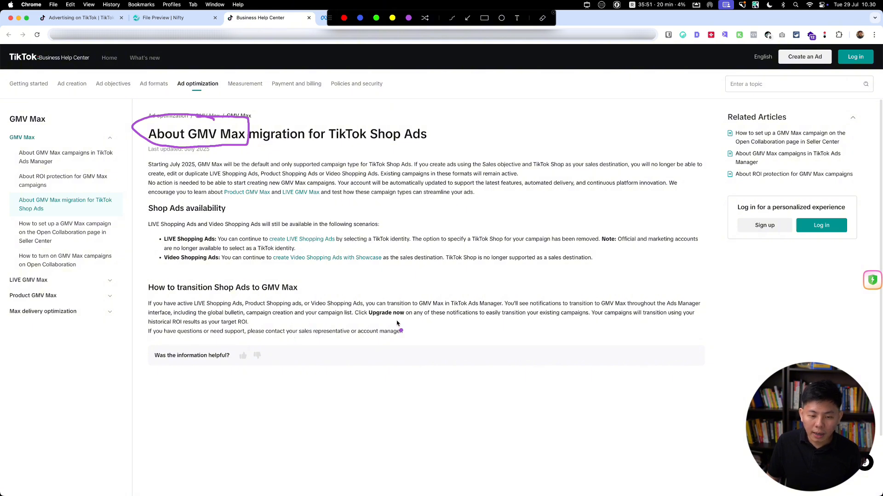
pyautogui.press('Escape')
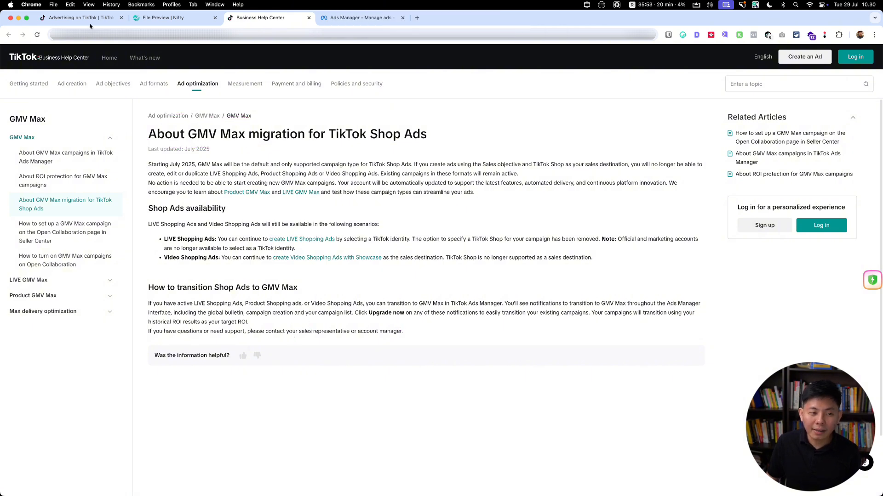
# Step: Switch to TikTok Ads Manager and mark the Campaign and GMV Max sections with the annotation pen
pyautogui.moveTo(73, 18); pyautogui.dragTo(168, 18)
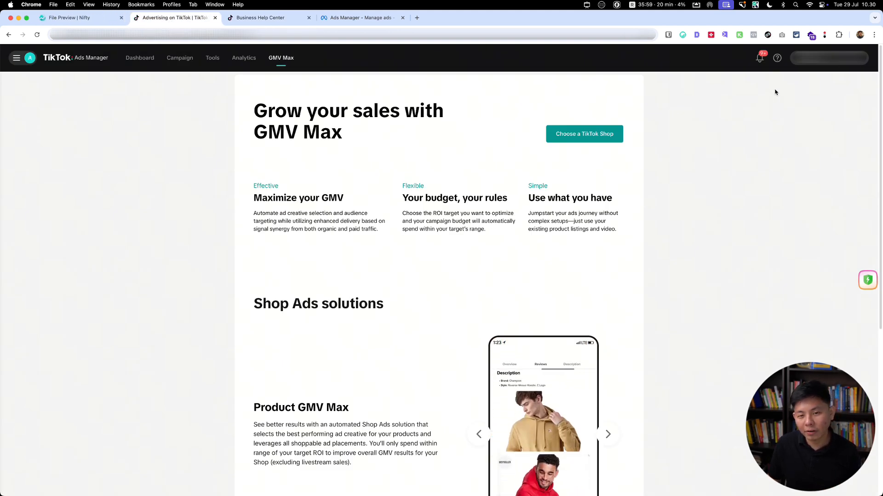
pyautogui.hotkey('ctrl', 'a')
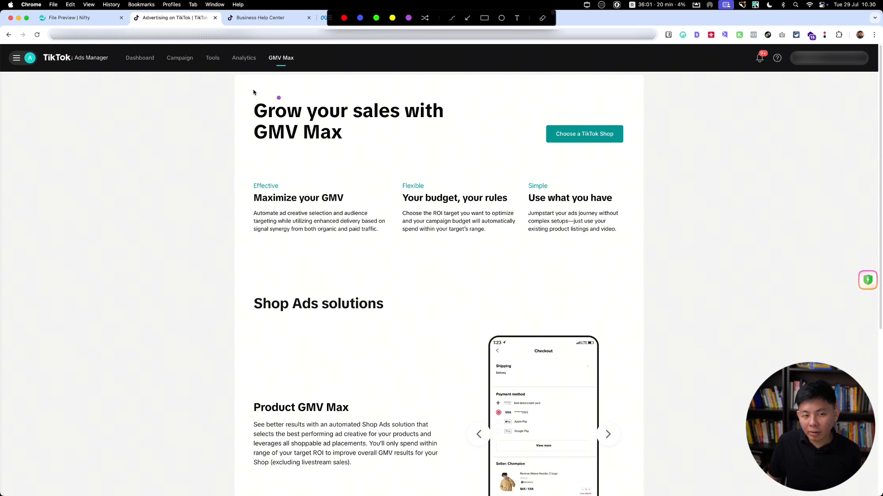
pyautogui.moveTo(156, 74); pyautogui.dragTo(203, 62)
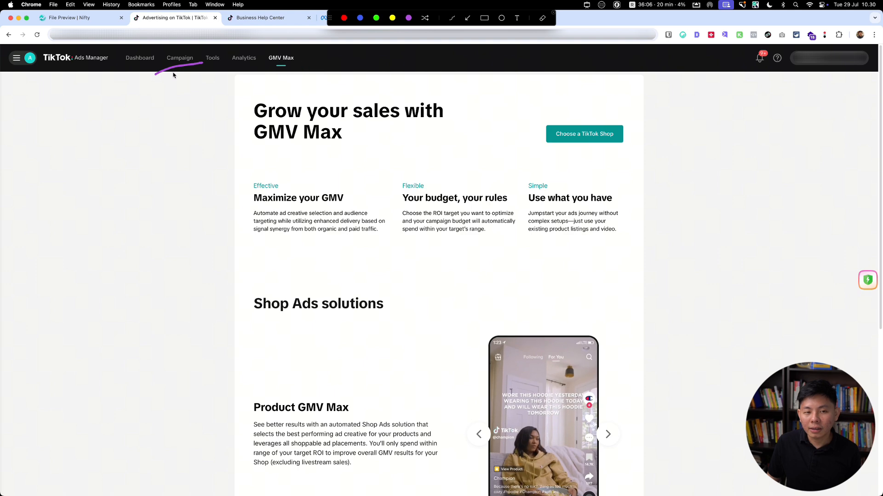
pyautogui.moveTo(302, 50)
pyautogui.mouseDown()
pyautogui.moveTo(250, 66)
pyautogui.moveTo(301, 47)
pyautogui.mouseUp()
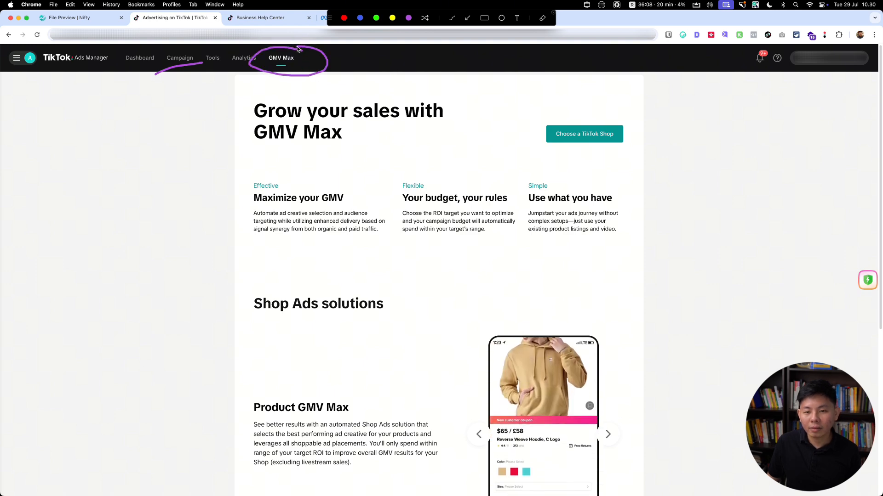
pyautogui.press('Escape')
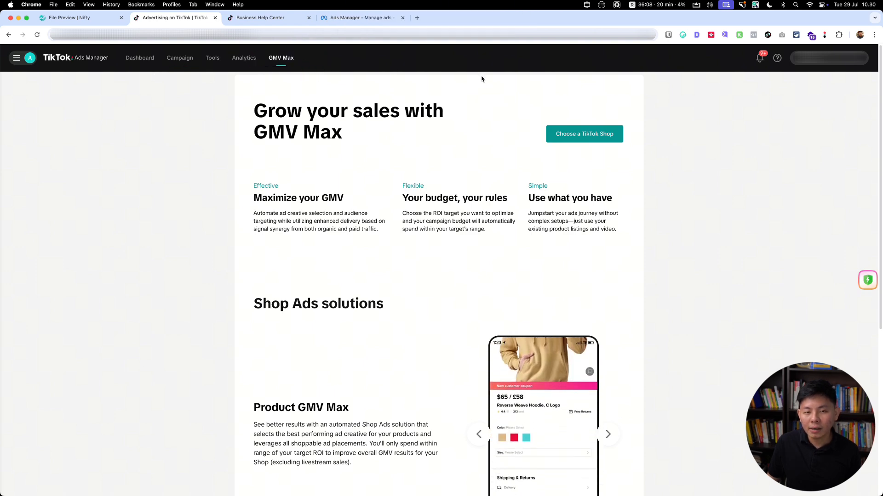
# Step: Choose the available TikTok Shop for GMV Max and start creating GMV Max ads for it
pyautogui.click(577, 137)
pyautogui.click(336, 292)
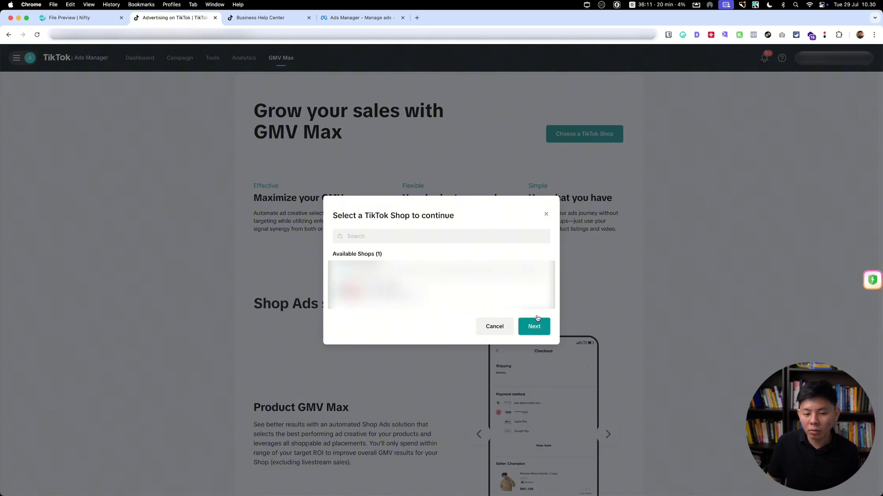
pyautogui.click(533, 327)
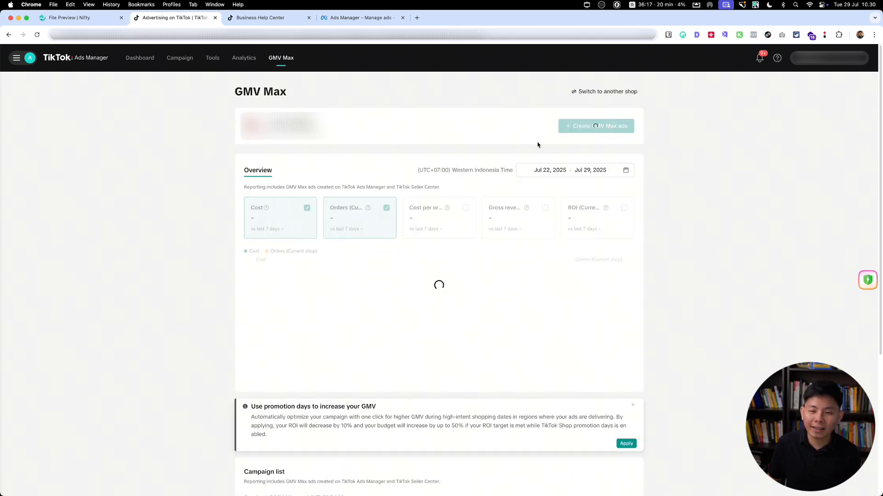
pyautogui.scroll(-5, 688, 188)
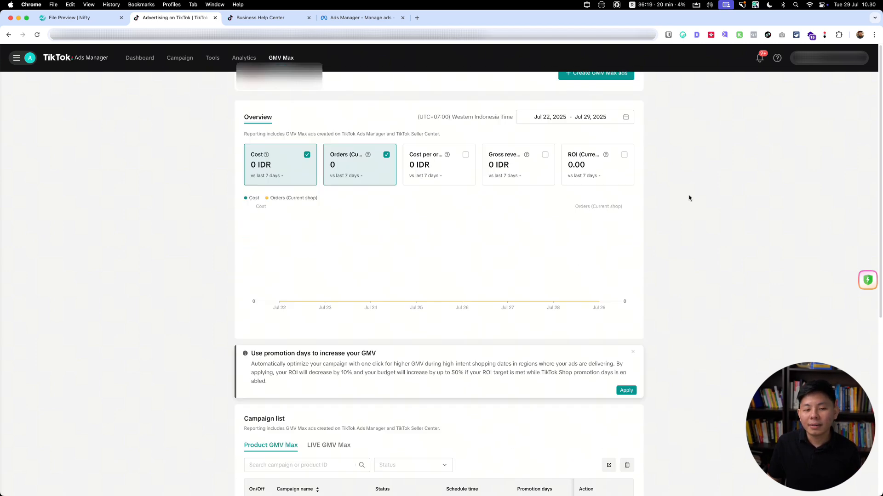
pyautogui.scroll(3, 688, 196)
pyautogui.scroll(2, 688, 197)
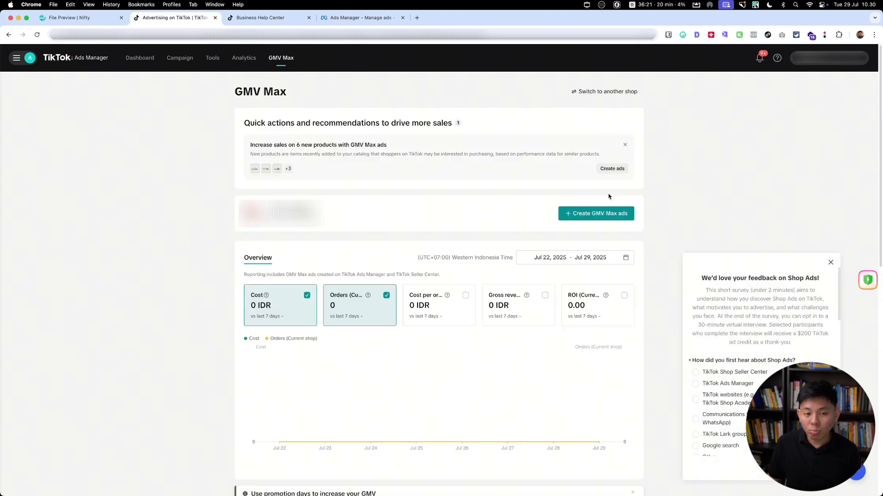
pyautogui.click(578, 216)
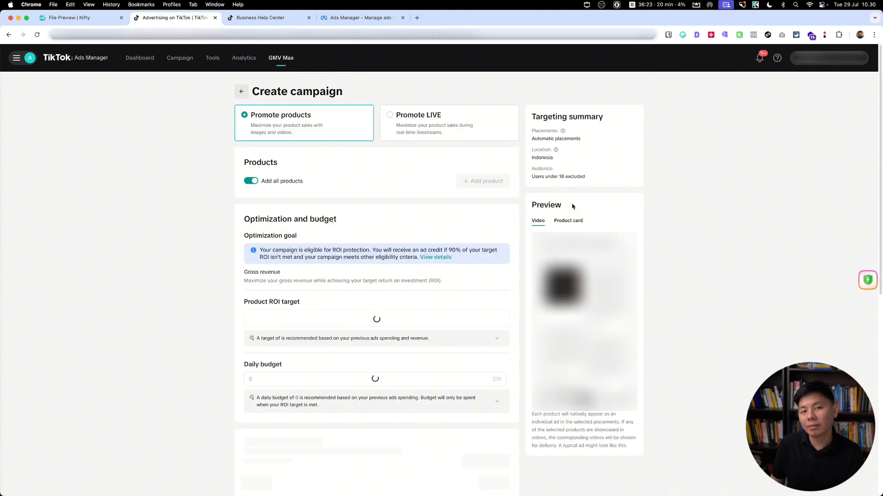
# Step: Review the new campaign's optimization settings, circling the Product ROI target and Daily budget with the annotation pen
pyautogui.scroll(-3, 304, 226)
pyautogui.scroll(-2, 276, 225)
pyautogui.scroll(5, 262, 248)
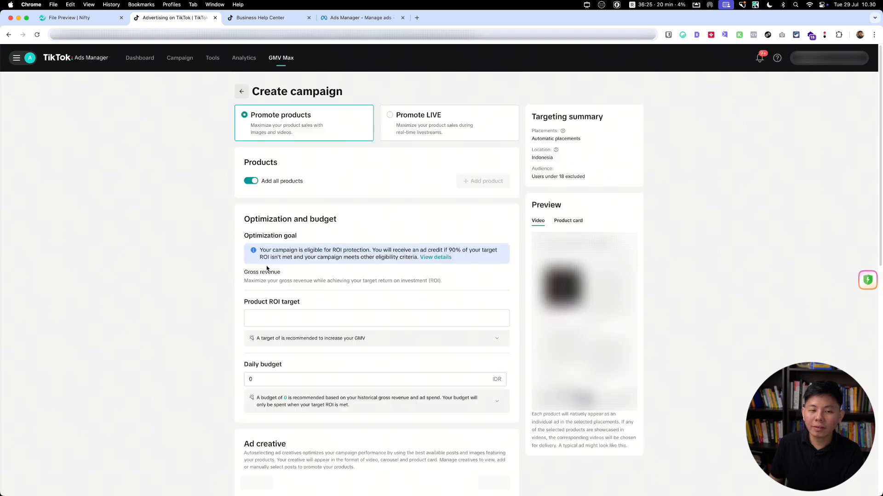
pyautogui.scroll(-1, 214, 245)
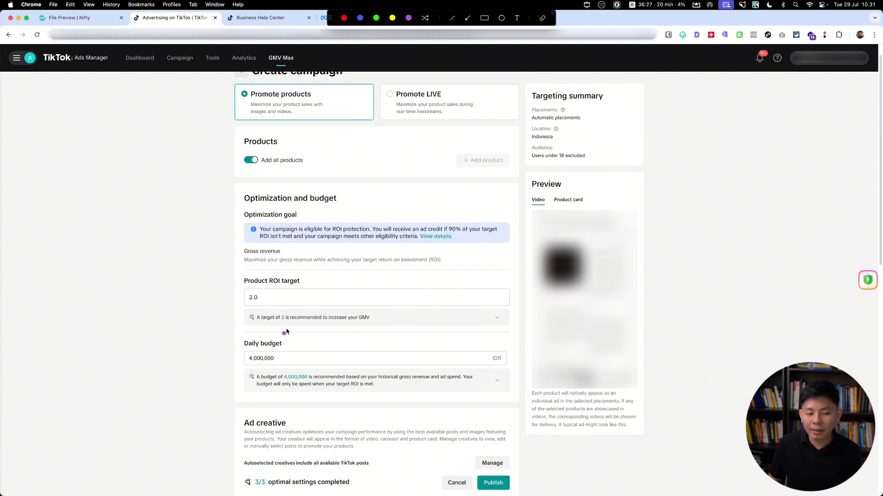
pyautogui.moveTo(296, 337)
pyautogui.mouseDown()
pyautogui.moveTo(223, 334)
pyautogui.moveTo(295, 341)
pyautogui.mouseUp()
pyautogui.moveTo(290, 256)
pyautogui.mouseDown()
pyautogui.moveTo(322, 269)
pyautogui.moveTo(243, 247)
pyautogui.mouseUp()
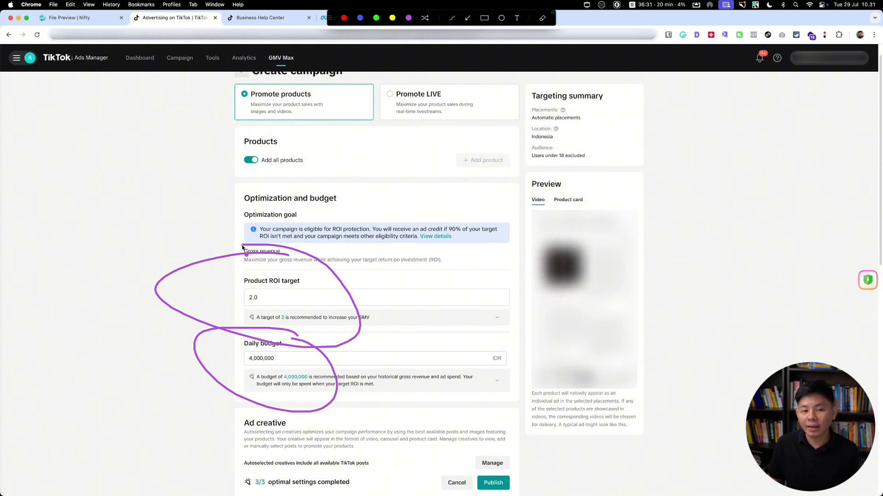
pyautogui.press('Escape')
pyautogui.hotkey('ctrl', 'shift', 'a')
pyautogui.moveTo(292, 265)
pyautogui.mouseDown()
pyautogui.moveTo(222, 264)
pyautogui.moveTo(308, 263)
pyautogui.moveTo(277, 258)
pyautogui.mouseUp()
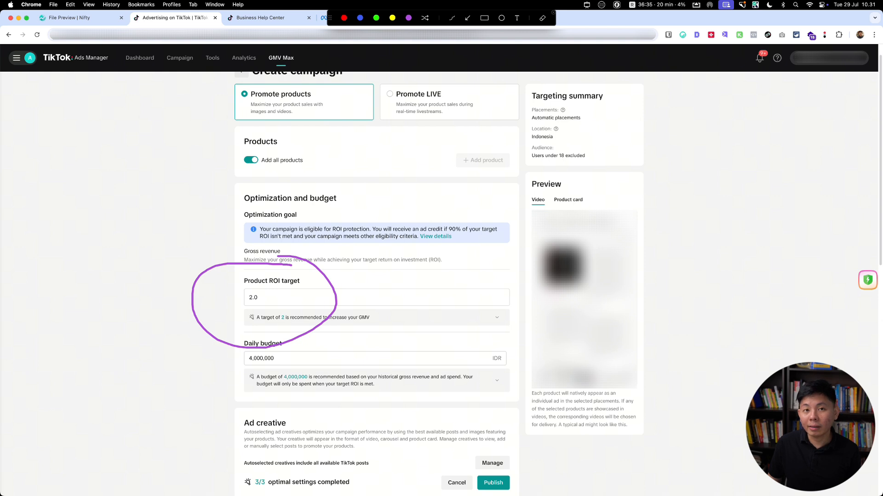
pyautogui.press('Escape')
pyautogui.hotkey('ctrl', 'shift', 'a')
pyautogui.moveTo(323, 317)
pyautogui.mouseDown()
pyautogui.moveTo(216, 337)
pyautogui.moveTo(290, 321)
pyautogui.mouseUp()
pyautogui.press('Escape')
# Step: Try to set the campaign's daily budget to 50,000 IDR
pyautogui.click(249, 363)
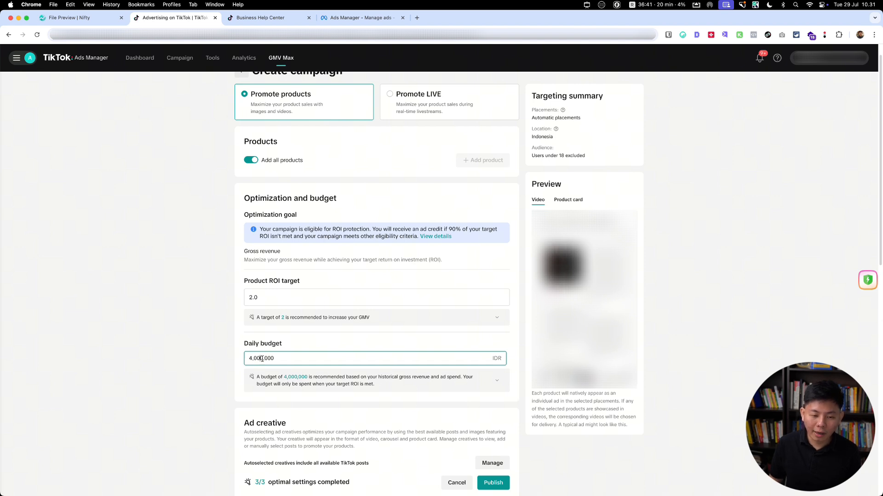
pyautogui.press('BackSpace')
pyautogui.write('5')
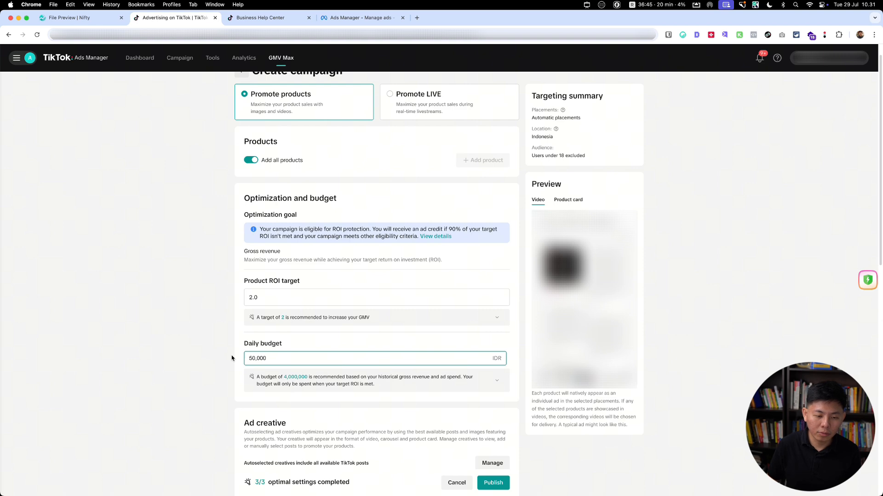
pyautogui.click(190, 350)
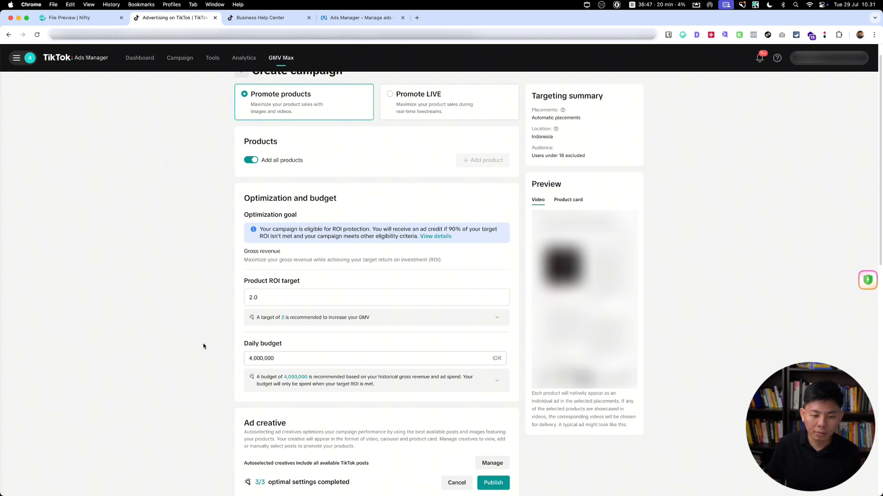
pyautogui.scroll(-3, 203, 347)
pyautogui.click(285, 251)
pyautogui.write('50')
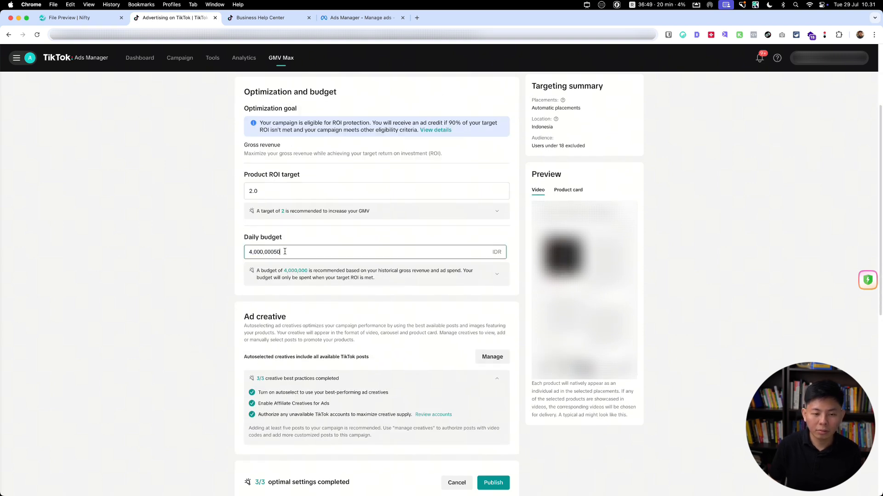
pyautogui.press('super+a')
pyautogui.write('50')
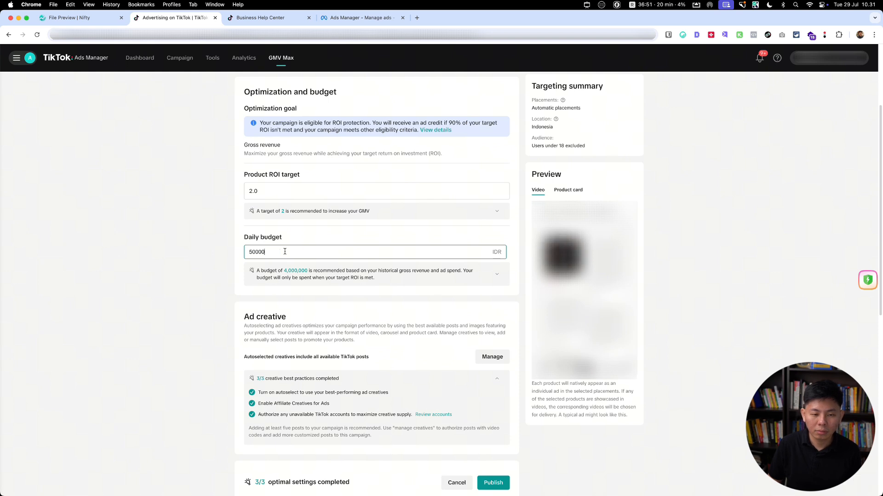
pyautogui.click(313, 244)
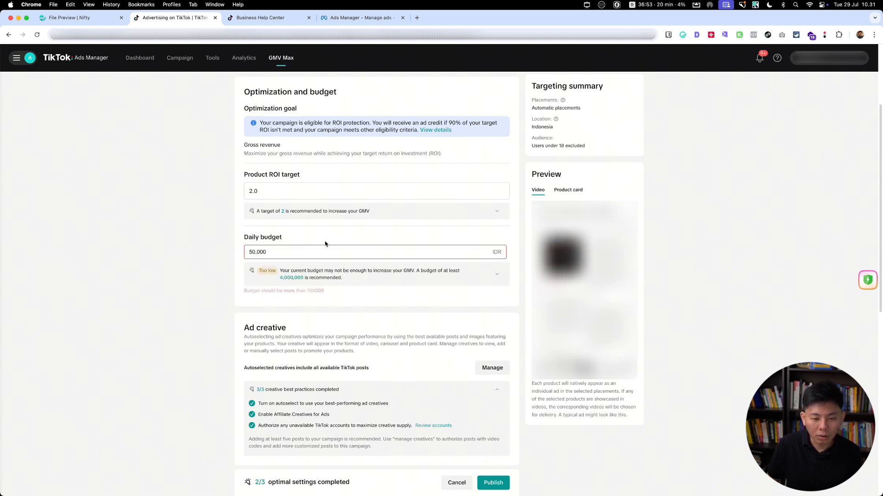
# Step: Set the campaign's daily budget to 100,000 IDR and expand the explanation of the recommended budget
pyautogui.click(301, 249)
pyautogui.press('super+a')
pyautogui.write('100,0')
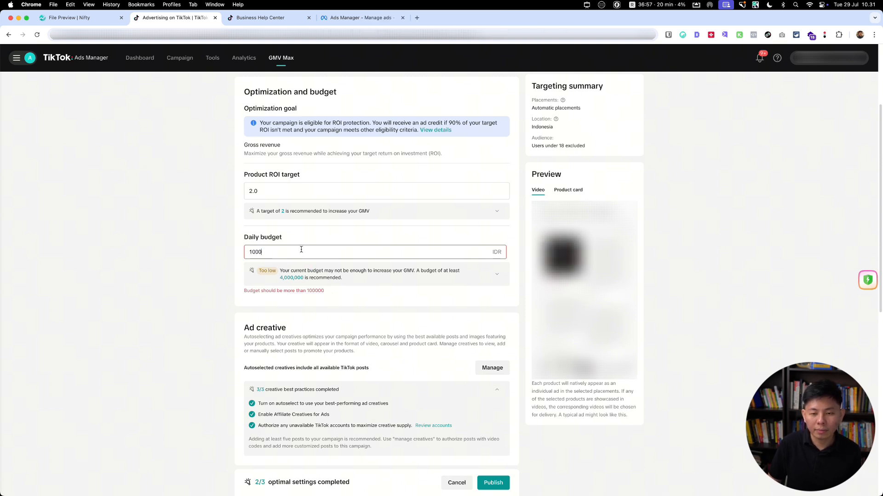
pyautogui.write('00')
pyautogui.click(224, 252)
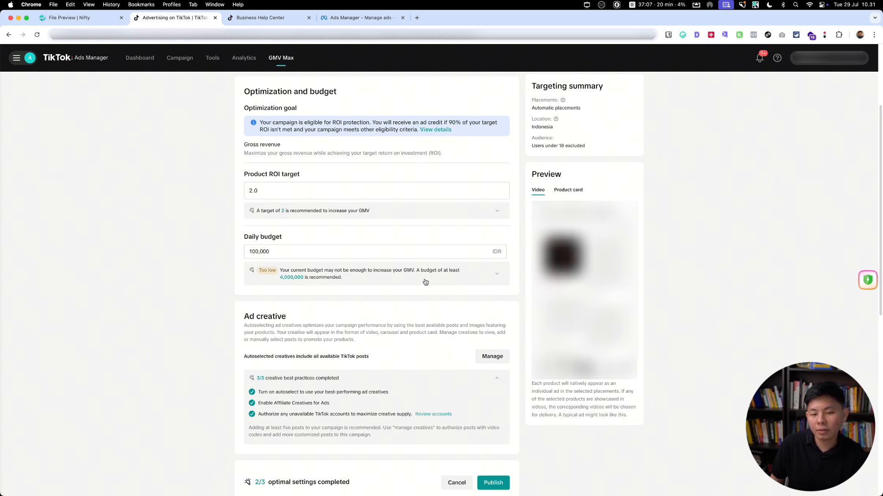
pyautogui.click(498, 275)
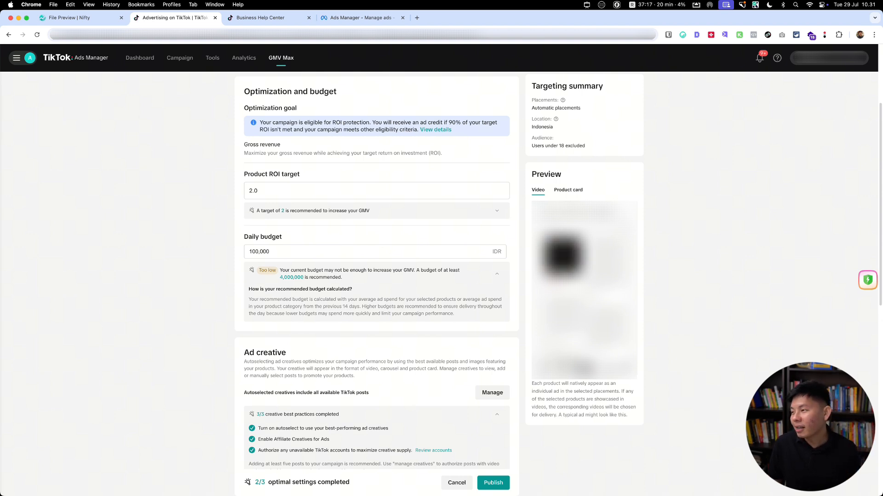
# Step: Set the Product ROI target to 10 and circle that setting with the annotation pen
pyautogui.click(431, 196)
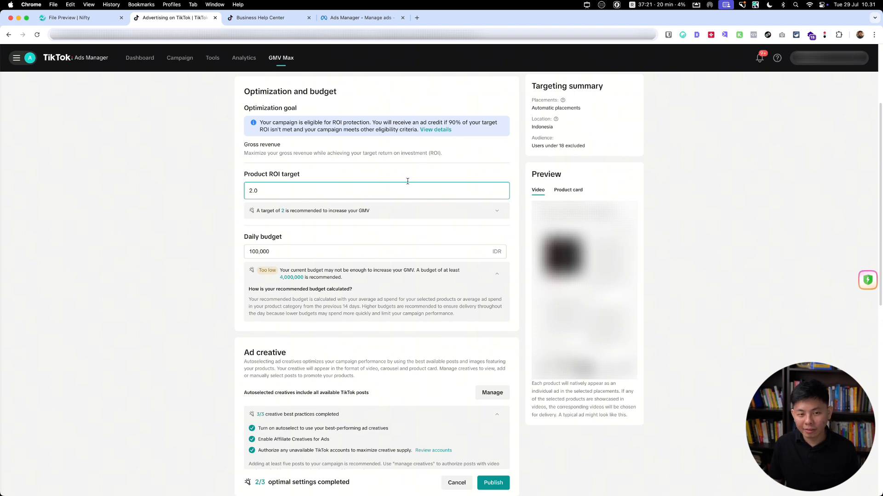
pyautogui.hotkey('ctrl', 'a')
pyautogui.moveTo(313, 162)
pyautogui.mouseDown()
pyautogui.moveTo(243, 158)
pyautogui.moveTo(202, 217)
pyautogui.moveTo(359, 179)
pyautogui.moveTo(278, 161)
pyautogui.mouseUp()
pyautogui.press('Escape')
pyautogui.click(261, 192)
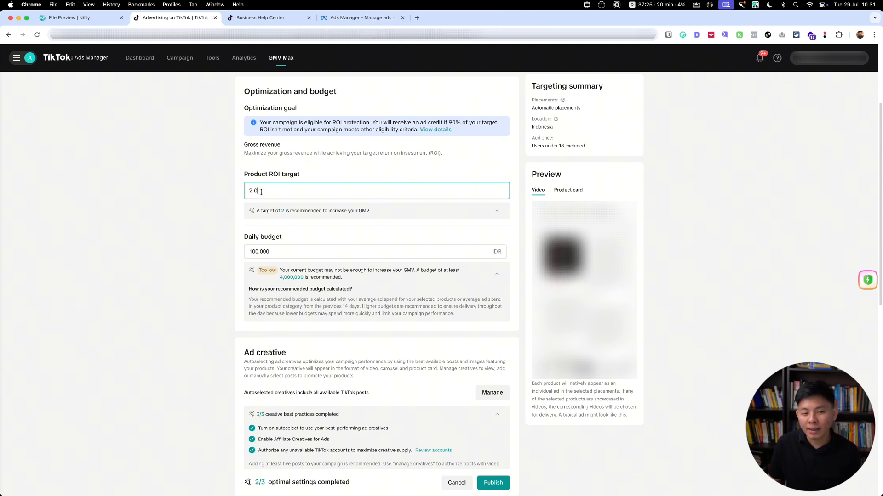
pyautogui.doubleClick(261, 192)
pyautogui.write('10')
pyautogui.click(218, 178)
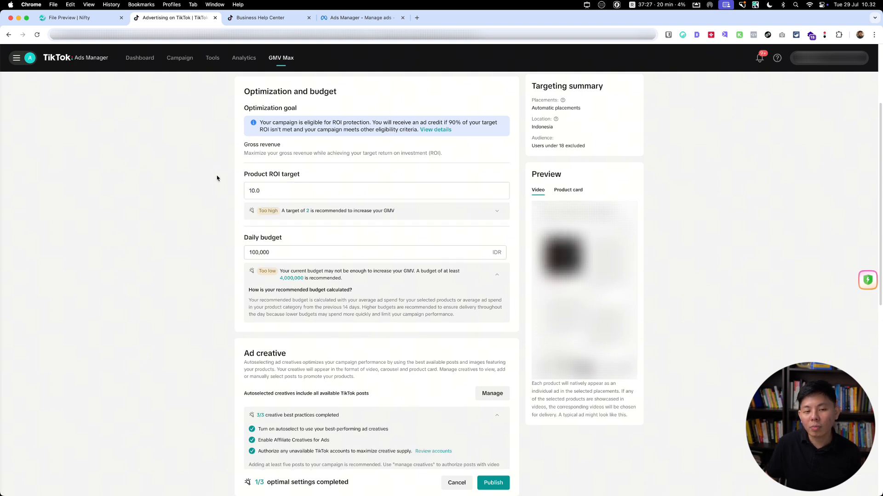
pyautogui.hotkey('ctrl', 'a')
pyautogui.moveTo(331, 146)
pyautogui.mouseDown()
pyautogui.moveTo(215, 207)
pyautogui.moveTo(268, 164)
pyautogui.mouseUp()
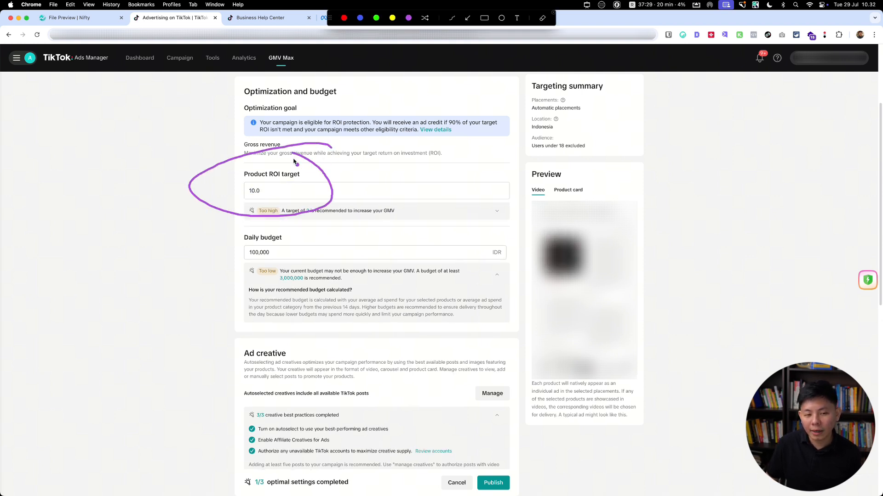
# Step: Circle the Daily budget and then the Product ROI target with the annotation pen, and clear the markings
pyautogui.moveTo(240, 225); pyautogui.dragTo(349, 220)
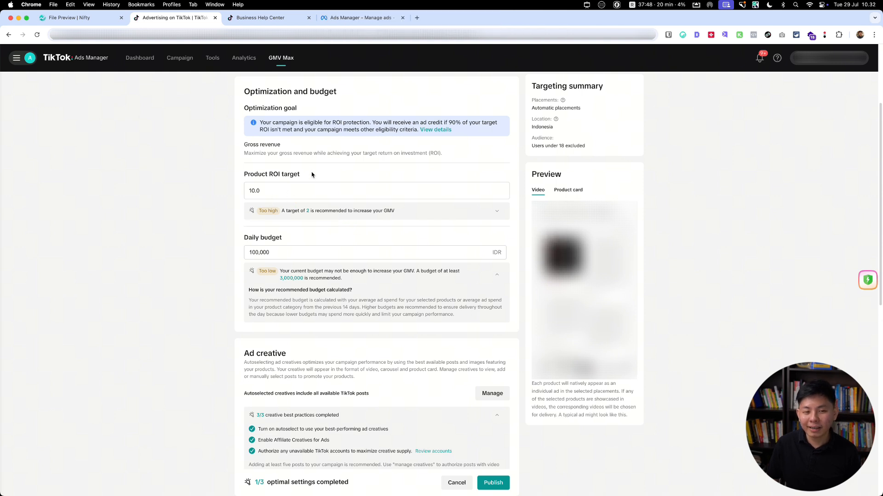
pyautogui.moveTo(314, 159)
pyautogui.mouseDown()
pyautogui.moveTo(171, 168)
pyautogui.moveTo(416, 163)
pyautogui.moveTo(239, 149)
pyautogui.mouseUp()
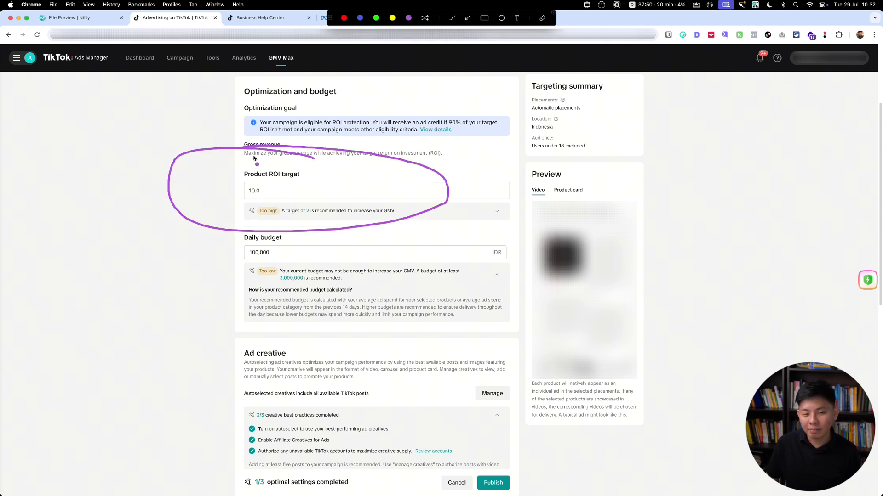
pyautogui.press('Escape')
pyautogui.press('super+m')
pyautogui.doubleClick(285, 189)
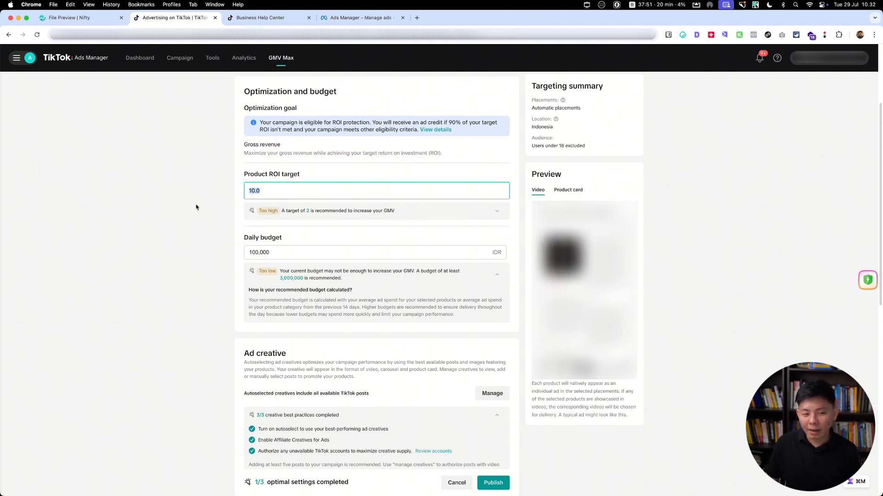
pyautogui.click(193, 206)
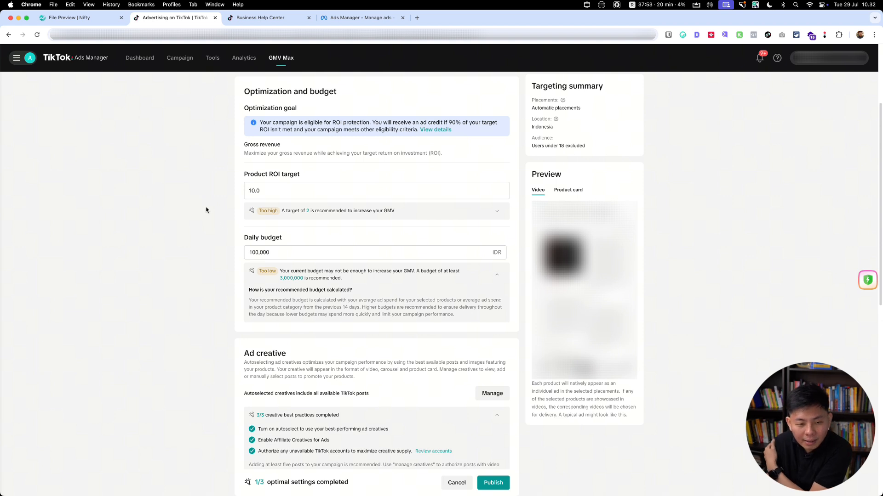
# Step: Set the campaign's daily budget to 4,000,000 IDR
pyautogui.click(254, 252)
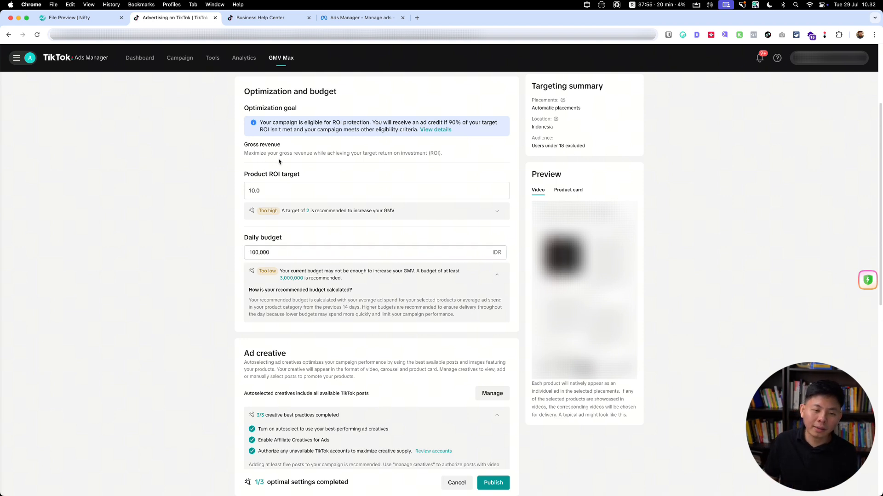
pyautogui.moveTo(281, 158)
pyautogui.mouseDown()
pyautogui.moveTo(223, 220)
pyautogui.moveTo(263, 133)
pyautogui.mouseUp()
pyautogui.press('Escape')
pyautogui.click(252, 253)
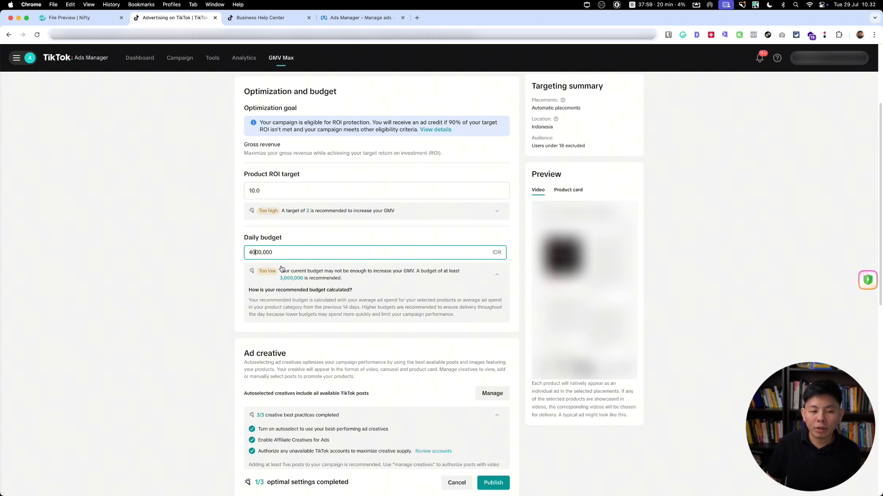
pyautogui.click(195, 241)
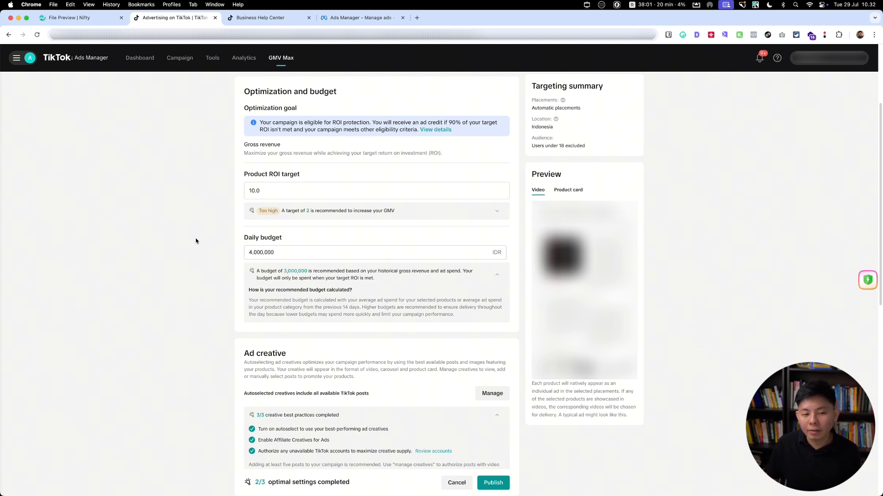
# Step: Circle the Product ROI target and the raised Daily budget with the annotation pen to compare the two settings
pyautogui.hotkey('ctrl', 'a')
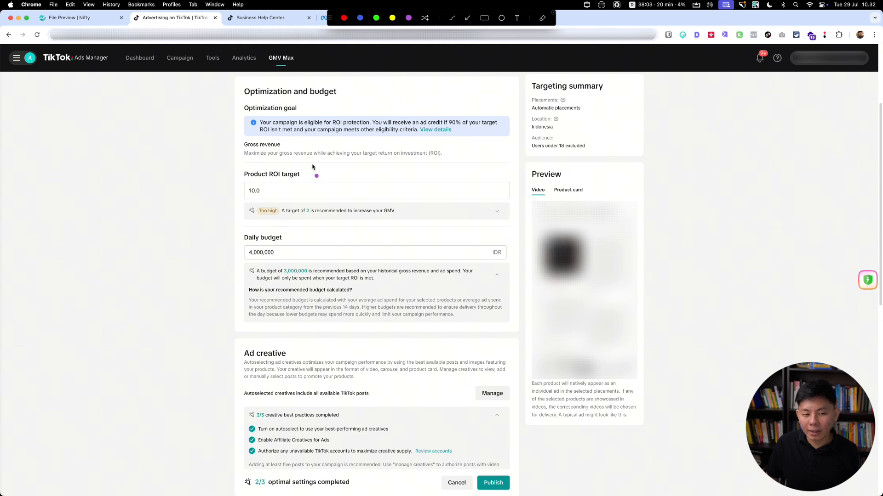
pyautogui.moveTo(313, 162)
pyautogui.mouseDown()
pyautogui.moveTo(160, 218)
pyautogui.moveTo(289, 133)
pyautogui.moveTo(281, 137)
pyautogui.mouseUp()
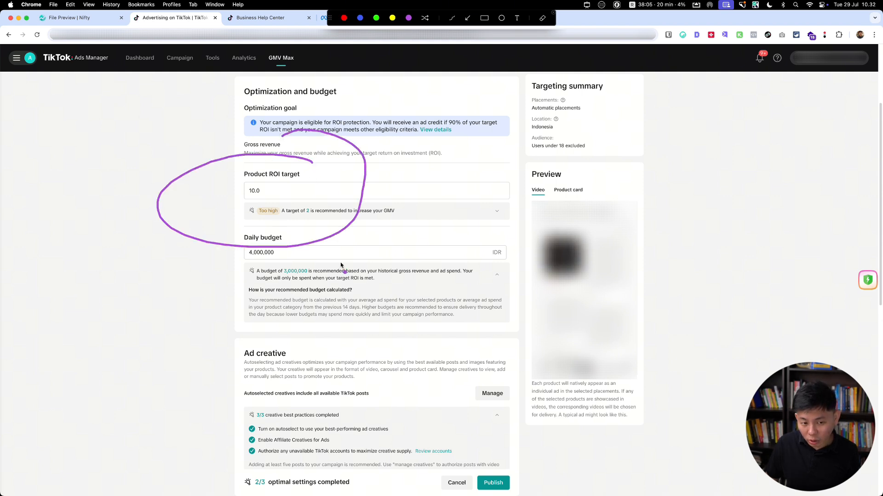
pyautogui.moveTo(291, 226)
pyautogui.mouseDown()
pyautogui.moveTo(223, 282)
pyautogui.moveTo(281, 217)
pyautogui.mouseUp()
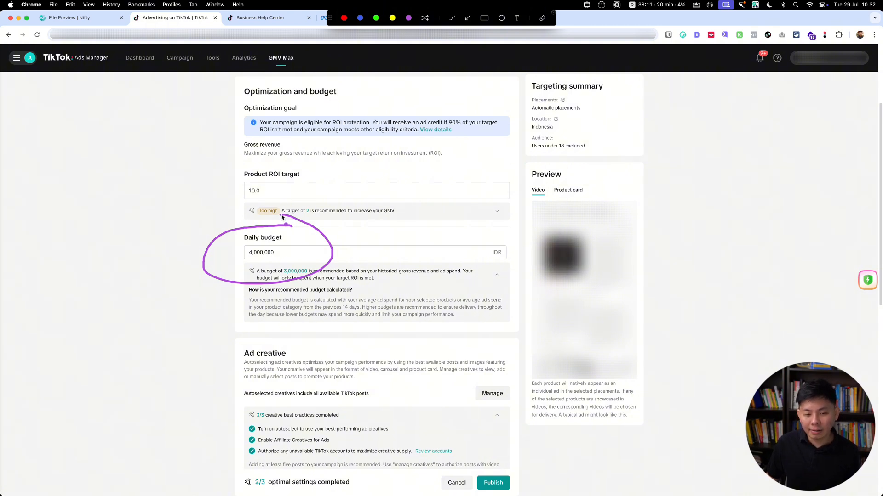
pyautogui.press('Escape')
# Step: Set the Product ROI target to 9
pyautogui.click(275, 187)
pyautogui.press('super+a')
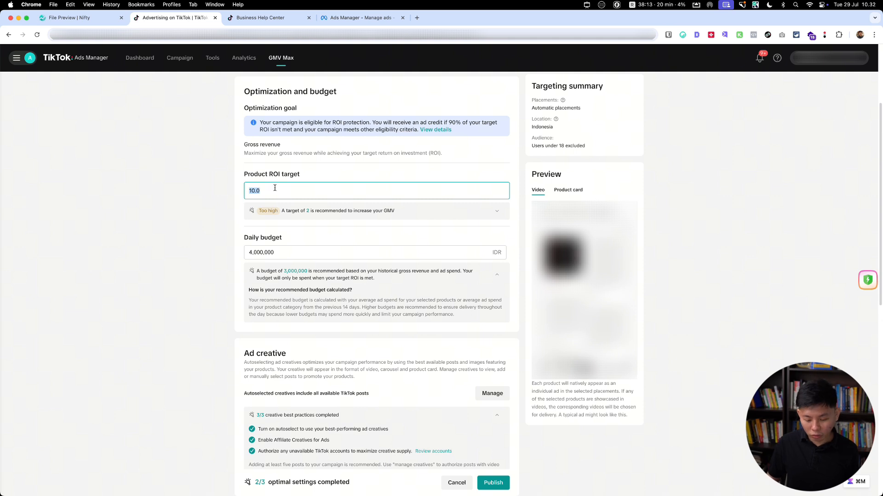
pyautogui.write('9')
pyautogui.click(138, 238)
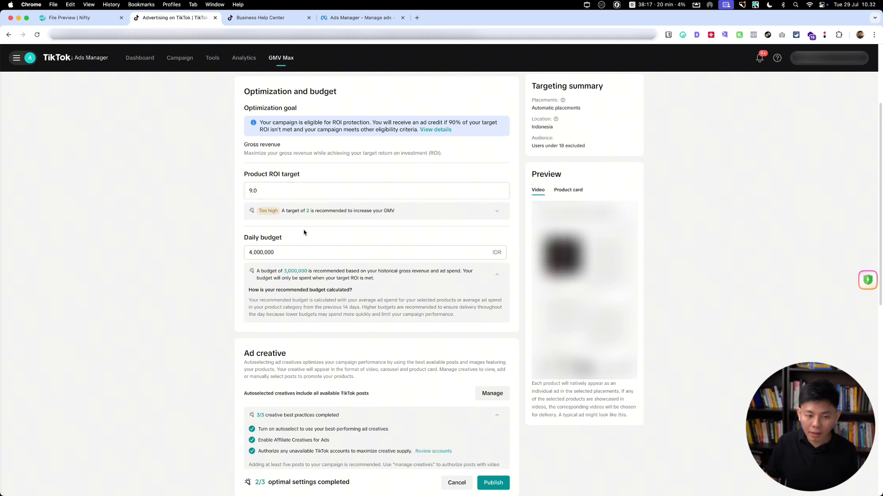
# Step: Set the Product ROI target to 8 and mark it and the Daily budget with the annotation pen
pyautogui.click(284, 188)
pyautogui.press('BackSpace')
pyautogui.press('BackSpace')
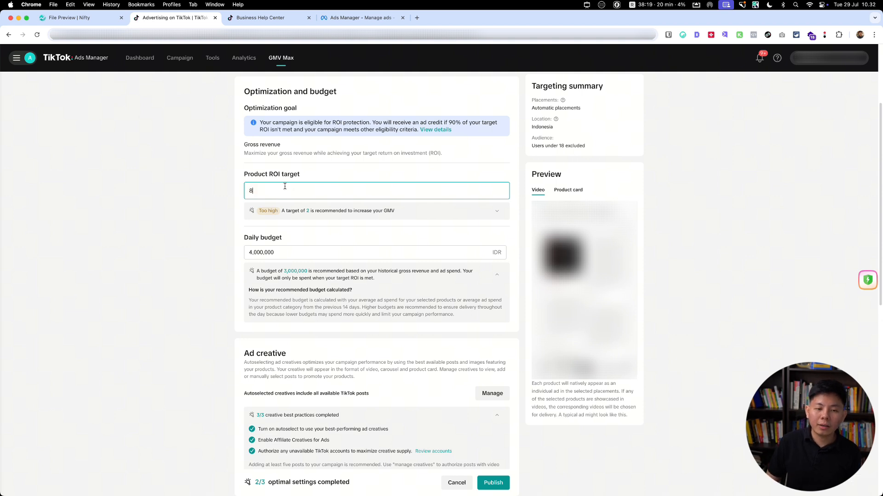
pyautogui.click(179, 220)
pyautogui.hotkey('ctrl', 'a')
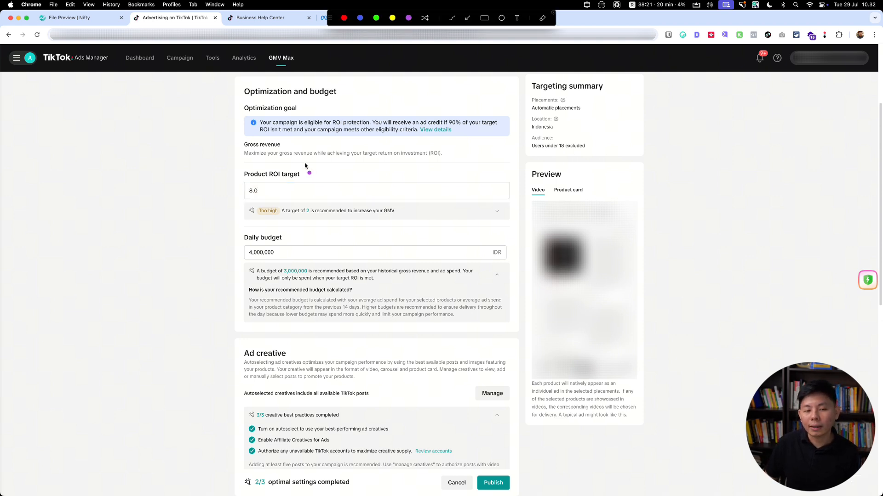
pyautogui.moveTo(299, 162); pyautogui.dragTo(310, 174)
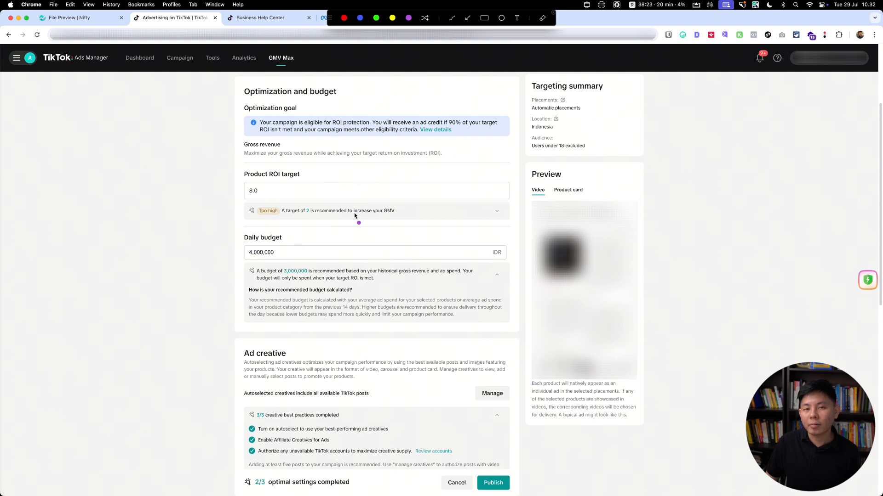
pyautogui.moveTo(336, 227)
pyautogui.mouseDown()
pyautogui.moveTo(280, 277)
pyautogui.moveTo(294, 212)
pyautogui.mouseUp()
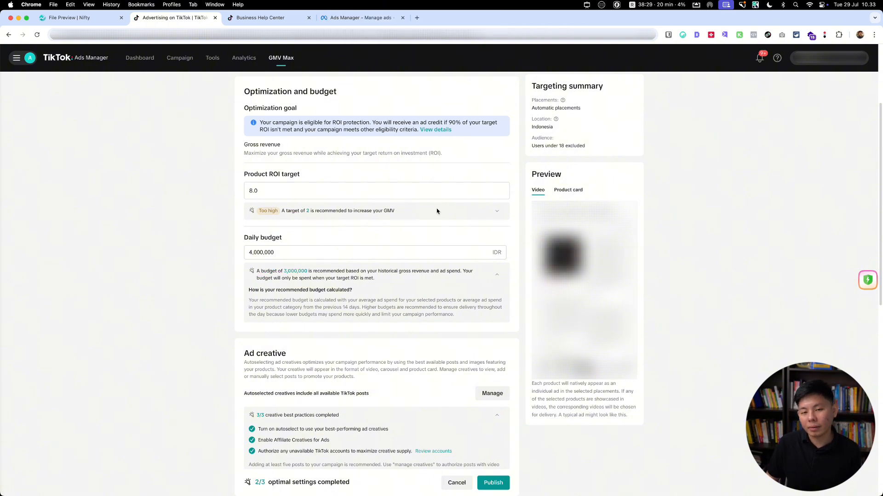
# Step: Look over the Promotion days and Ad creative settings, view the autoselected posts in Manage creatives, and return to the campaign
pyautogui.scroll(-5, 198, 258)
pyautogui.scroll(-5, 199, 257)
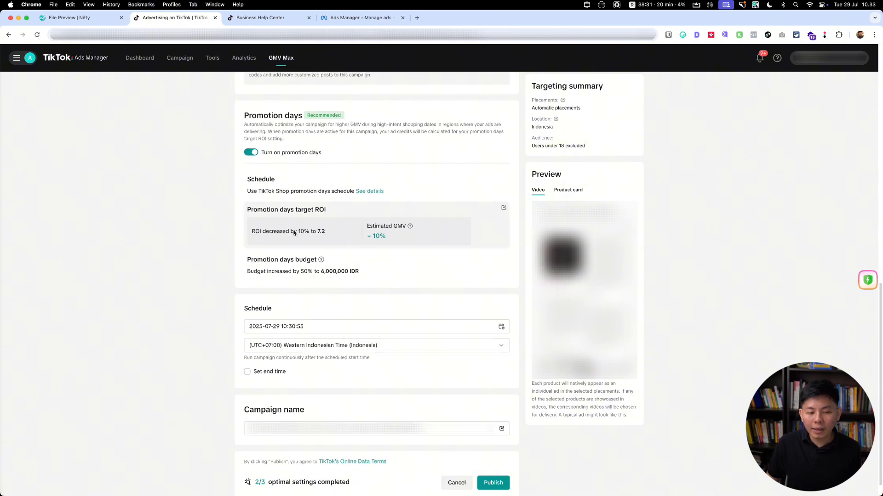
pyautogui.scroll(5, 262, 338)
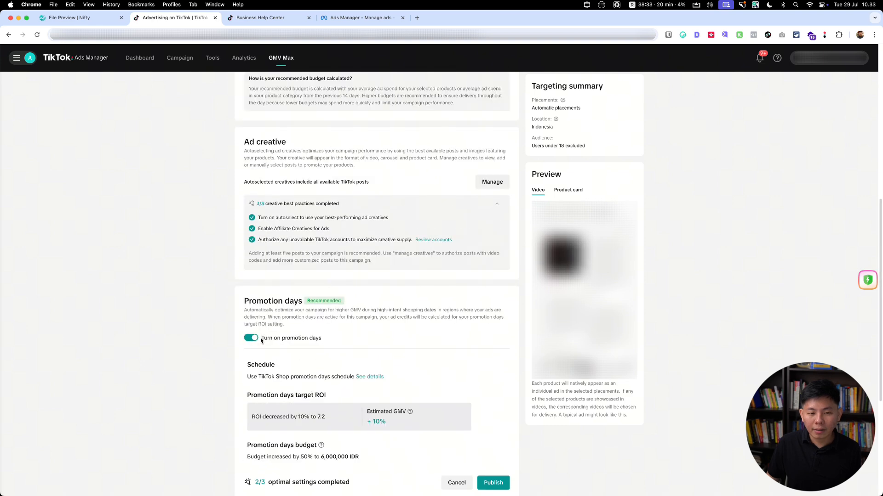
pyautogui.scroll(2, 506, 242)
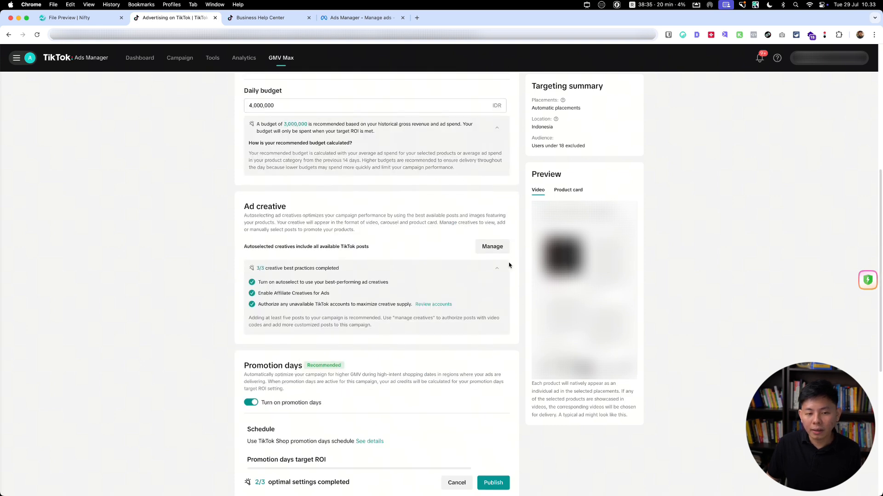
pyautogui.click(499, 247)
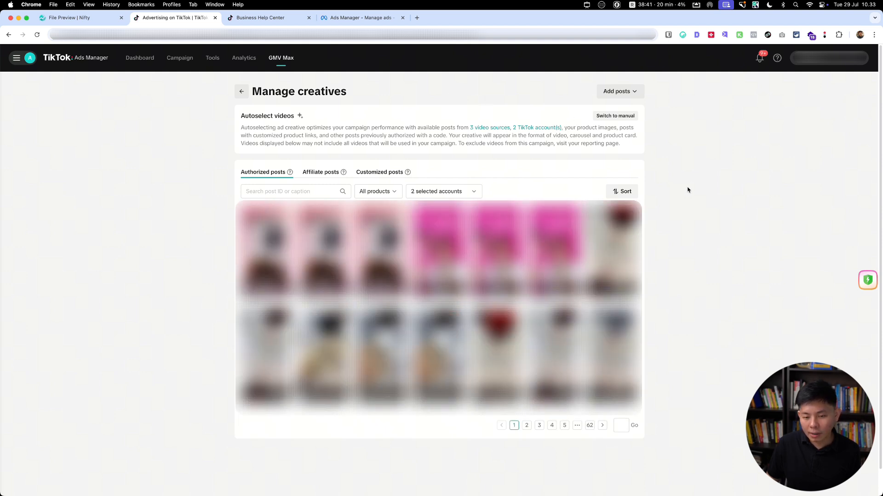
pyautogui.click(241, 90)
# Step: Examine the rest of the campaign form: ad creative best practices, promotion days ROI and budget, schedule, and campaign name
pyautogui.scroll(-3, 179, 290)
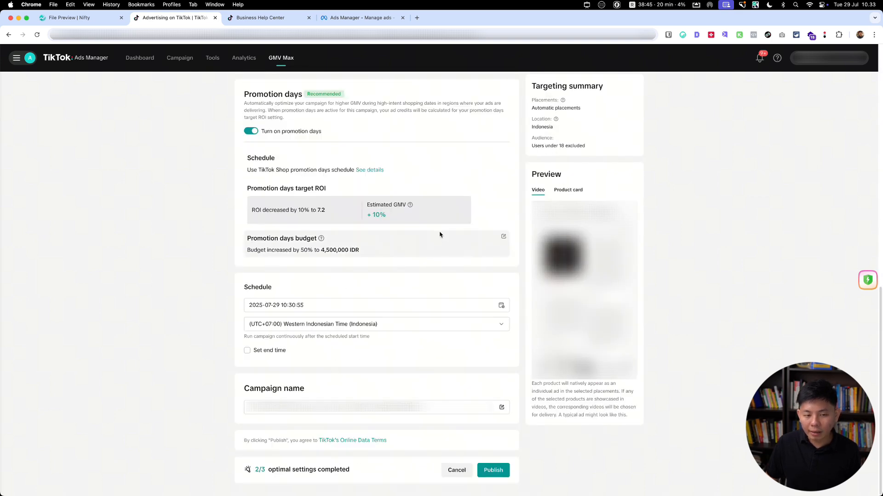
pyautogui.scroll(5, 440, 235)
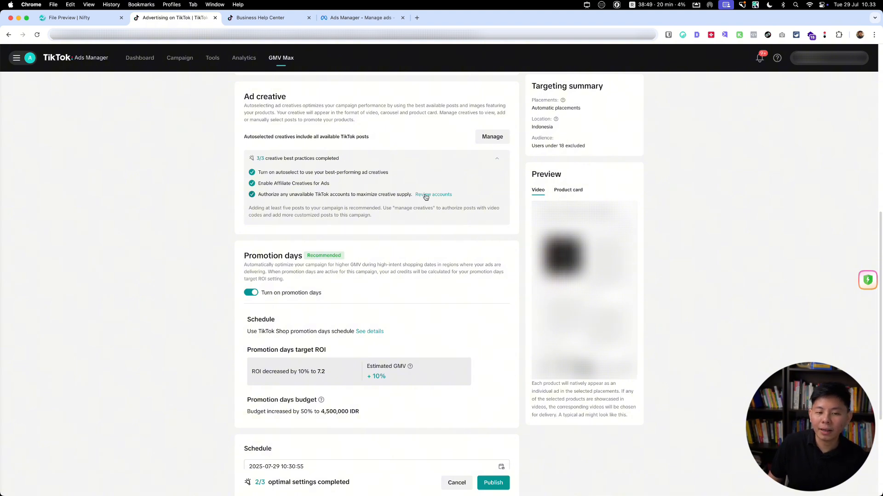
pyautogui.scroll(2, 297, 208)
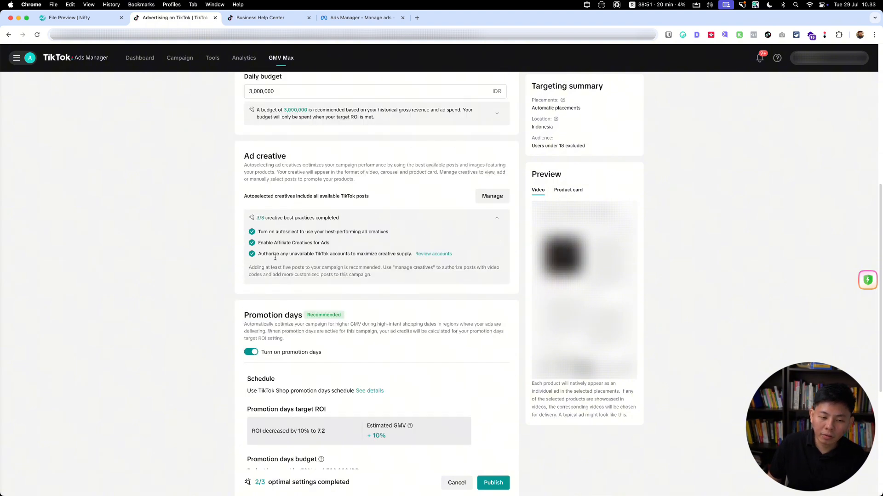
pyautogui.scroll(-1, 265, 247)
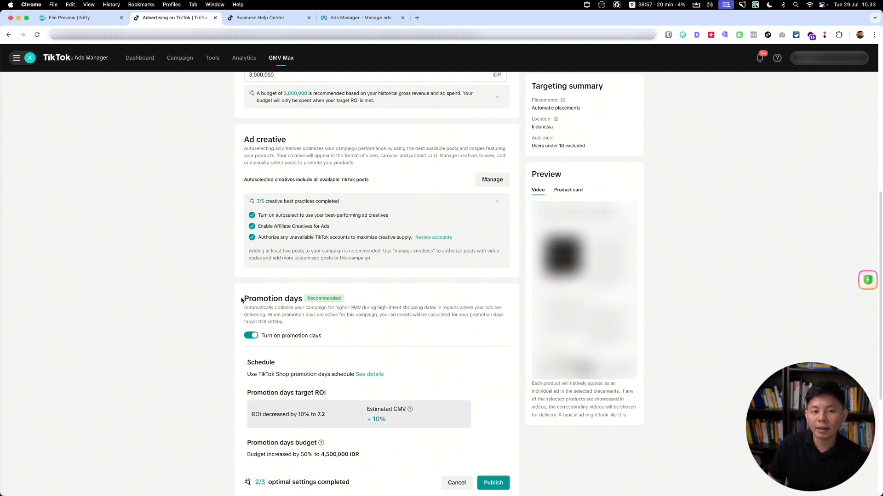
pyautogui.scroll(3, 241, 300)
pyautogui.scroll(-2, 237, 228)
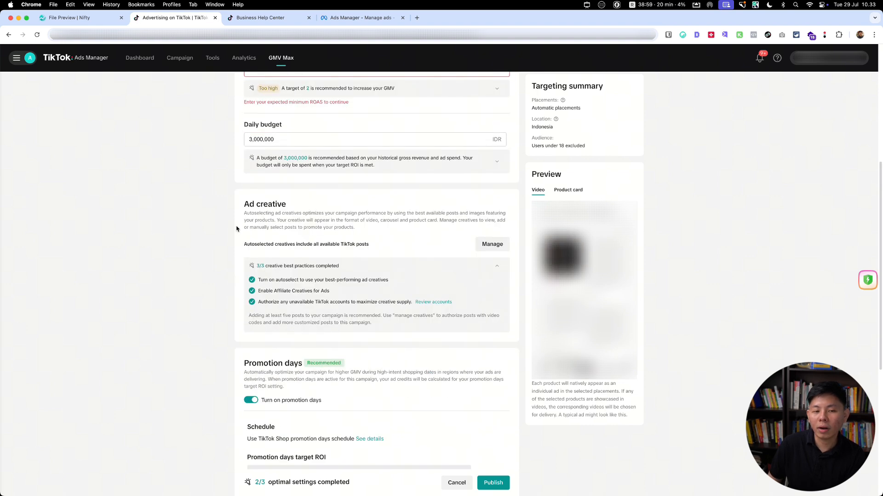
pyautogui.scroll(-4, 236, 228)
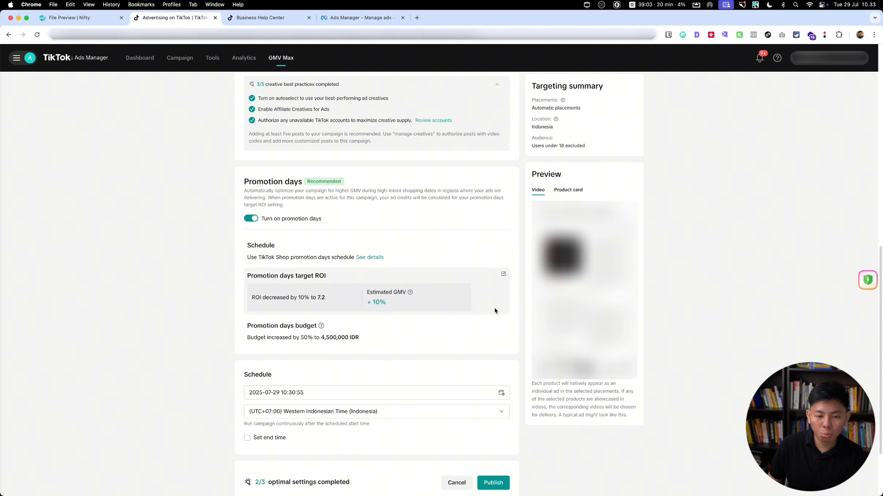
pyautogui.scroll(-2, 390, 333)
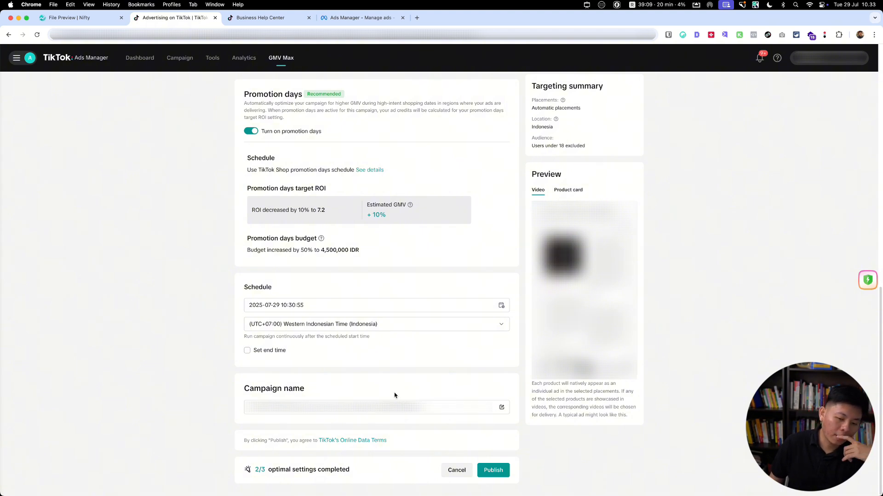
pyautogui.scroll(7, 391, 292)
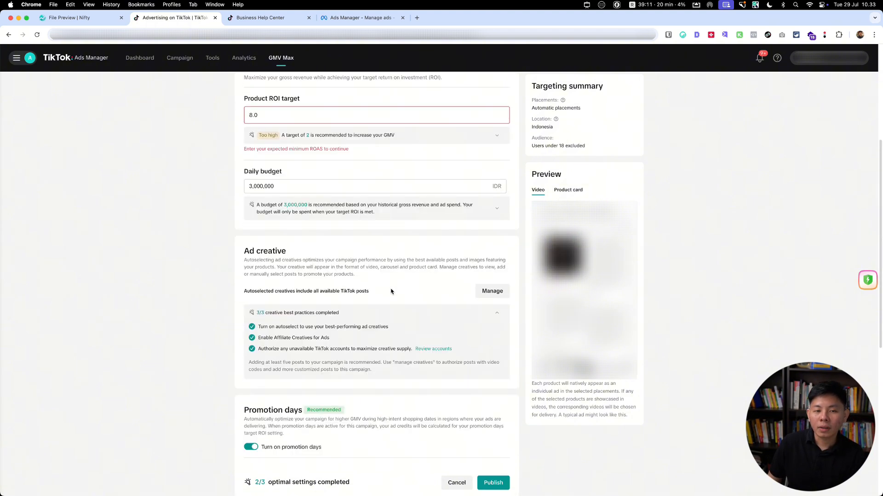
pyautogui.scroll(5, 391, 292)
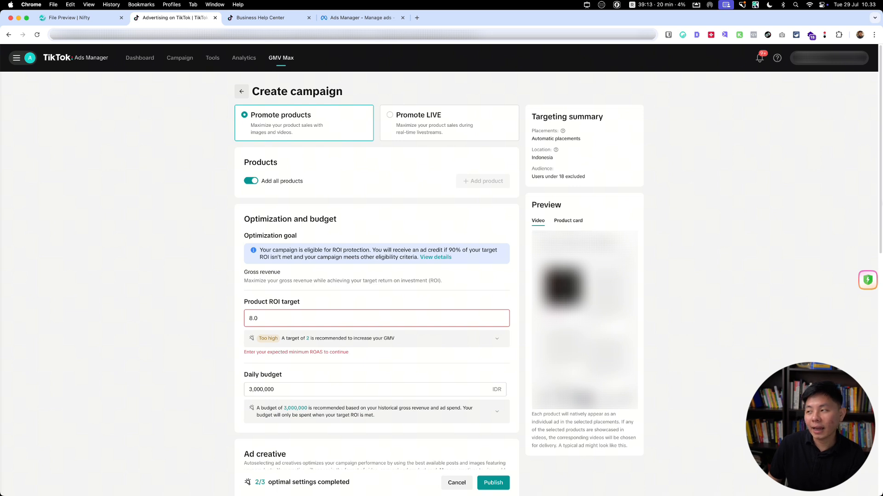